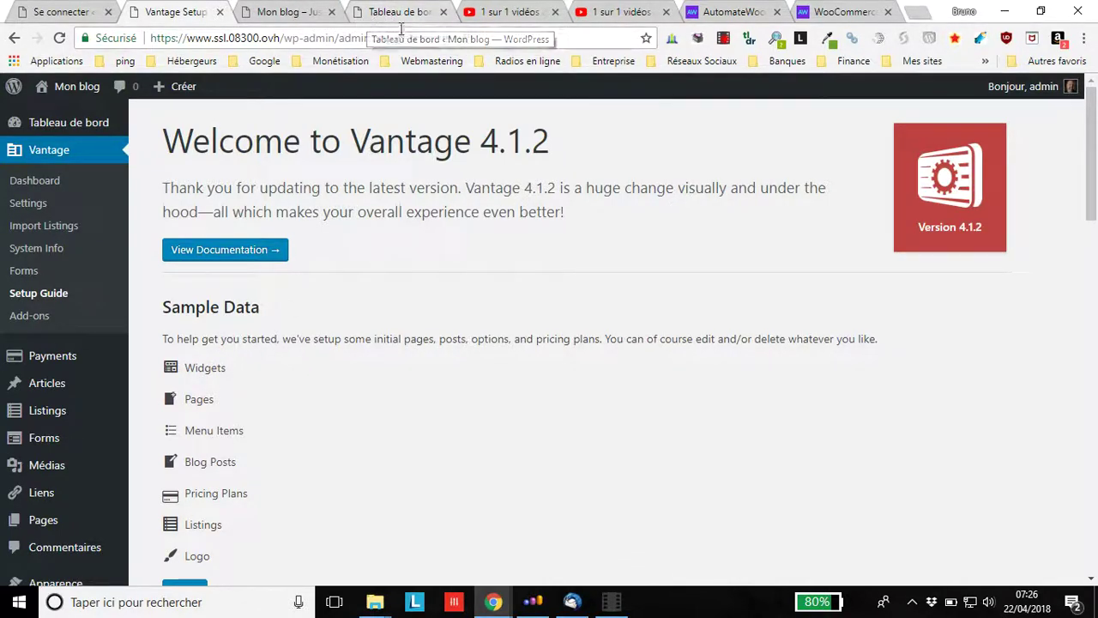
Search the plugin directory for "wpt custom po mo", and install and activate the WPT Custom Mo File extension
{"action": "left_click", "coordinate": [396, 14]}
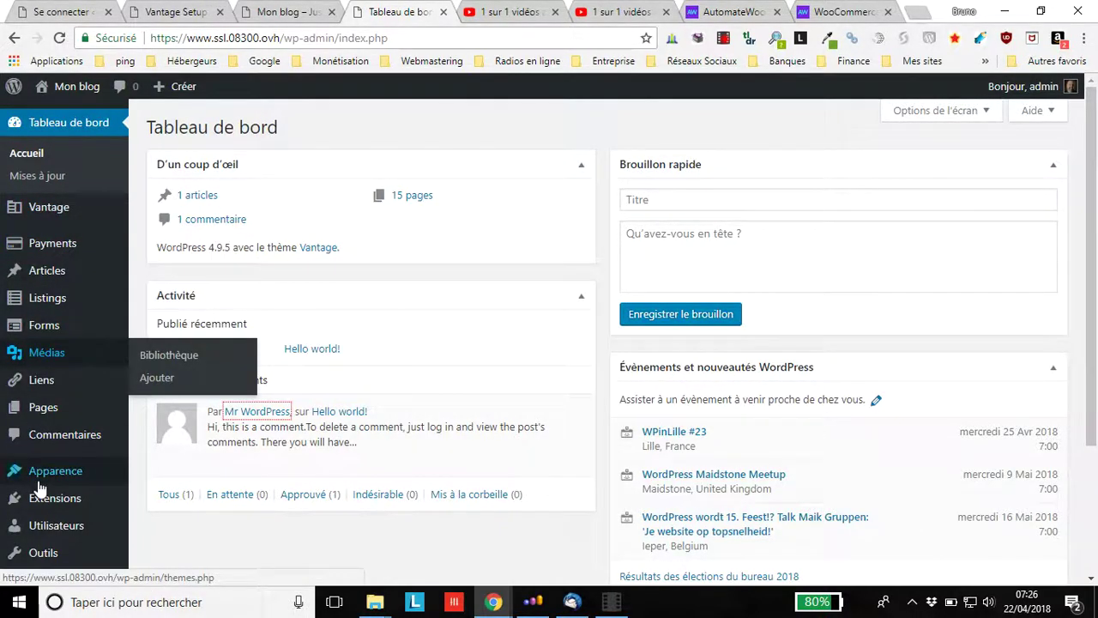
{"action": "mouse_move", "coordinate": [38, 506]}
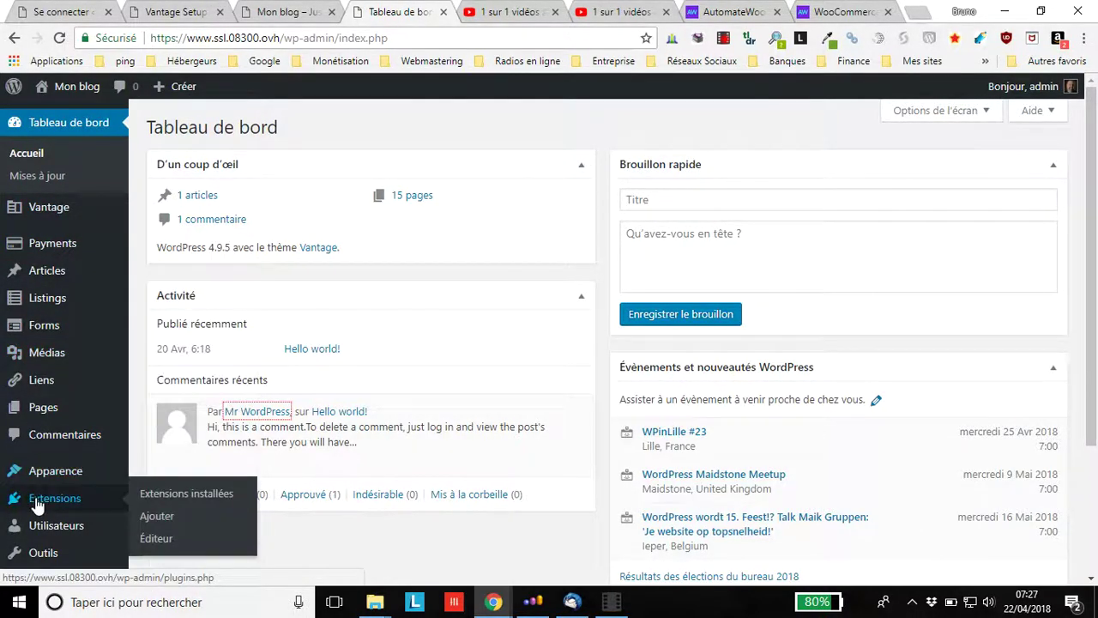
{"action": "left_click", "coordinate": [160, 519]}
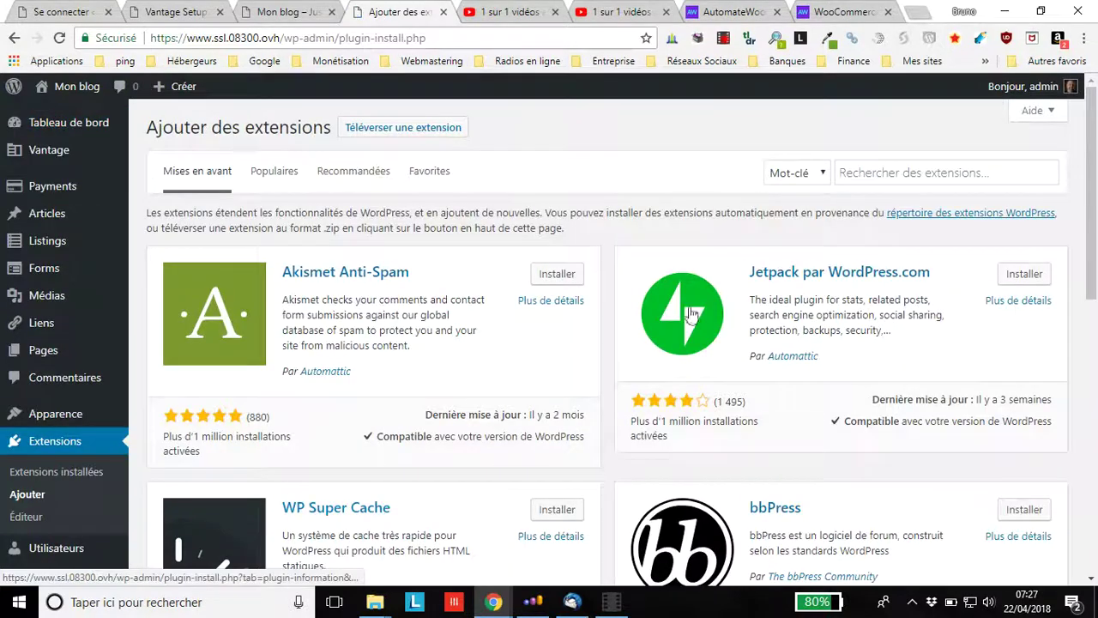
{"action": "left_click", "coordinate": [913, 174]}
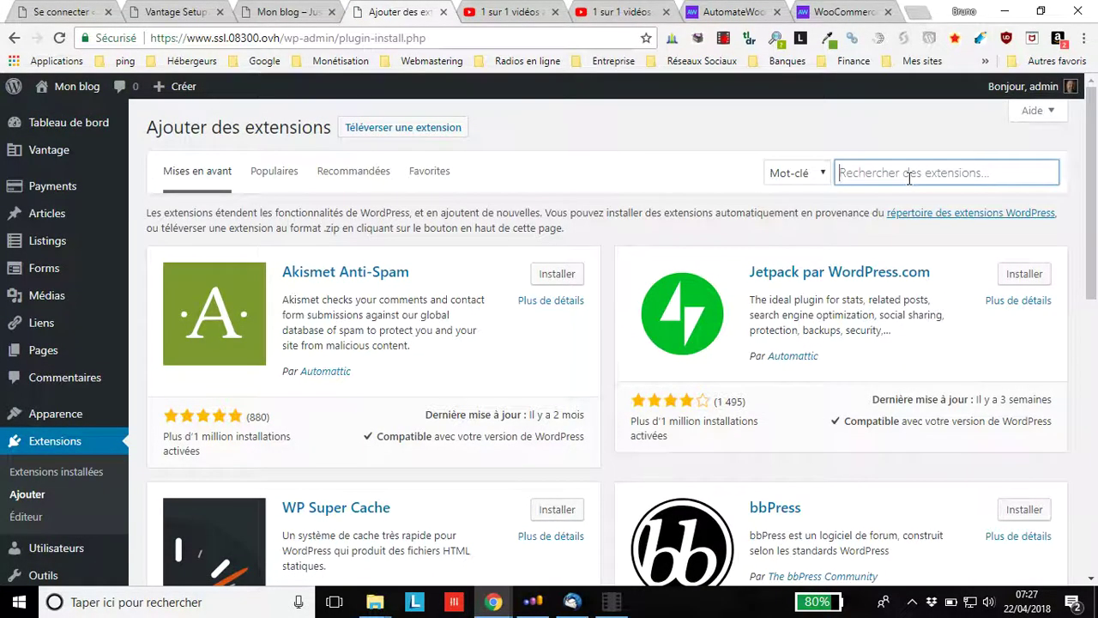
{"action": "type", "text": "WPT"}
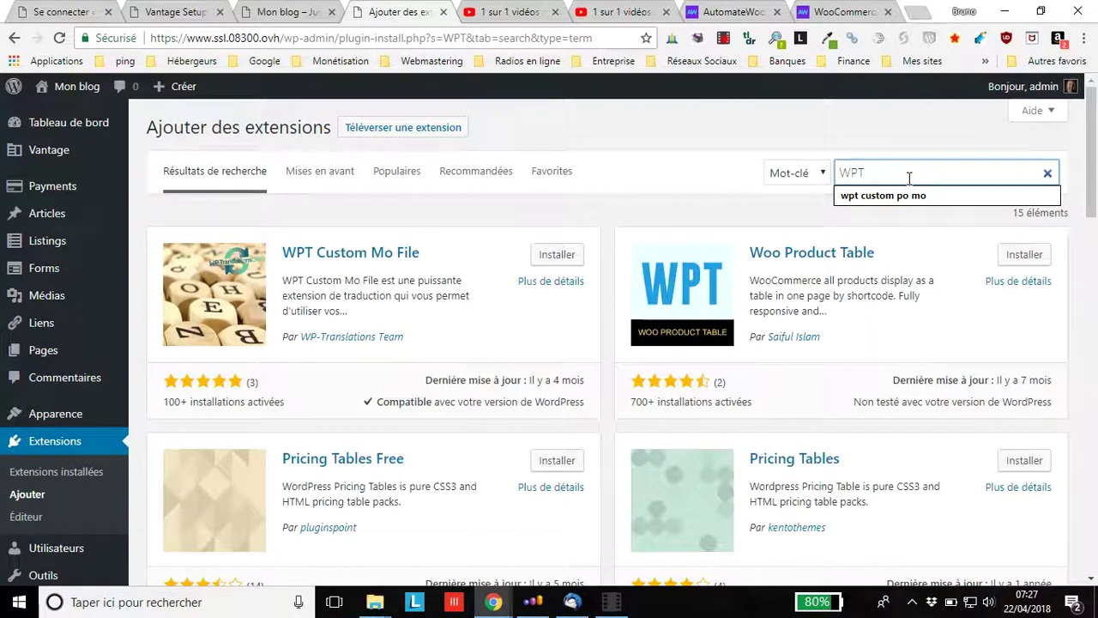
{"action": "left_click", "coordinate": [895, 196]}
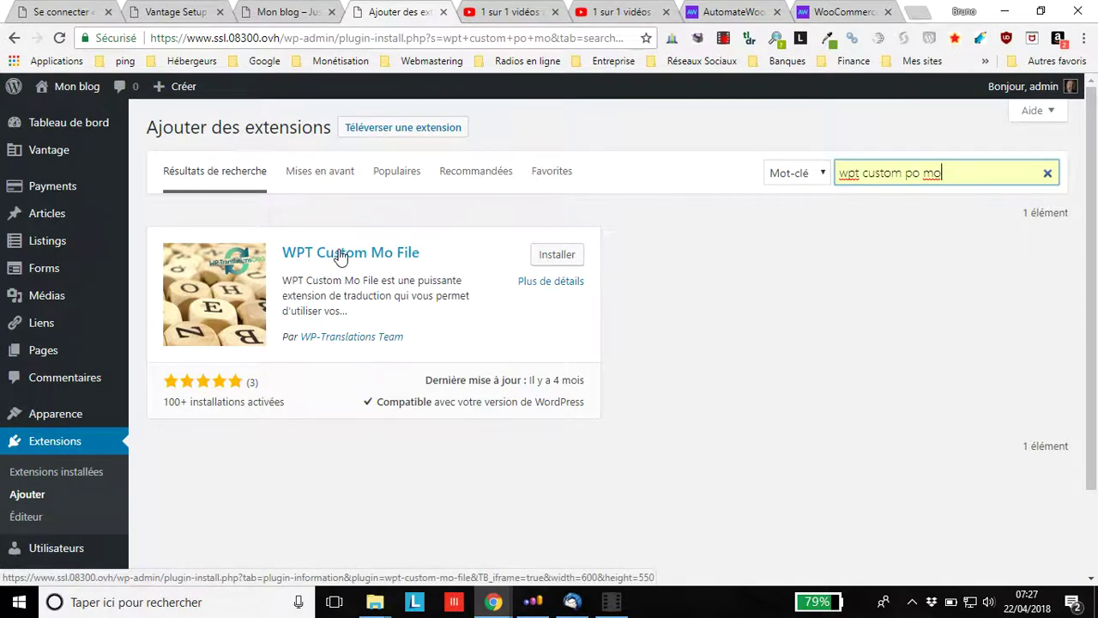
{"action": "left_click", "coordinate": [557, 257]}
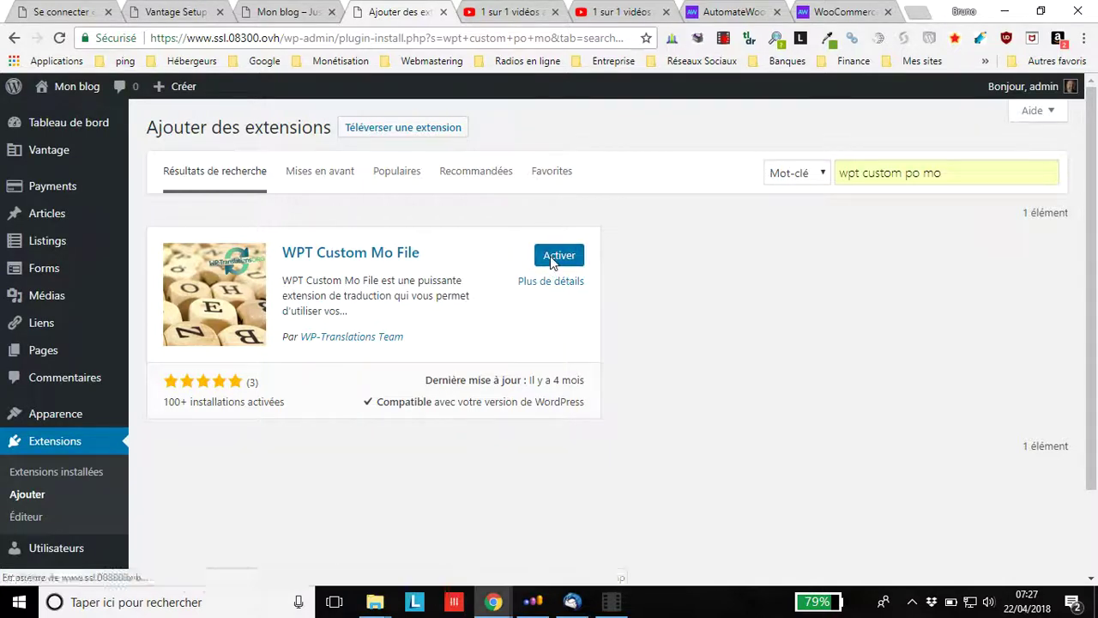
{"action": "left_click", "coordinate": [550, 256]}
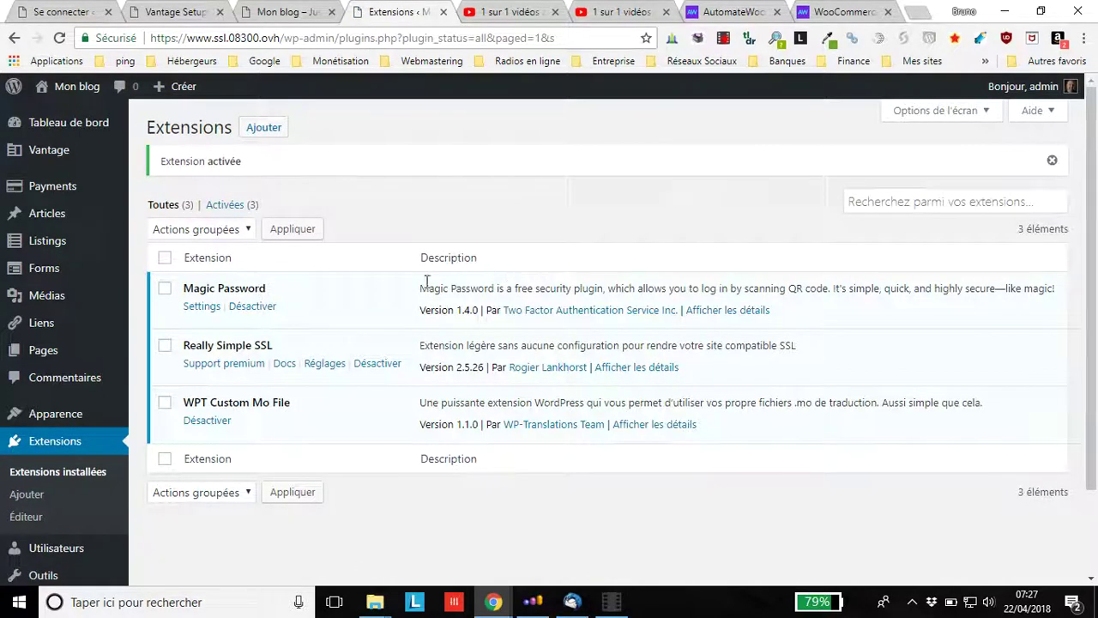
In the WPT Custom Mo File tool, set the new rule's text domain to vantage and its language to Français
{"action": "scroll", "coordinate": [211, 299], "scroll_direction": "down", "scroll_amount": 1}
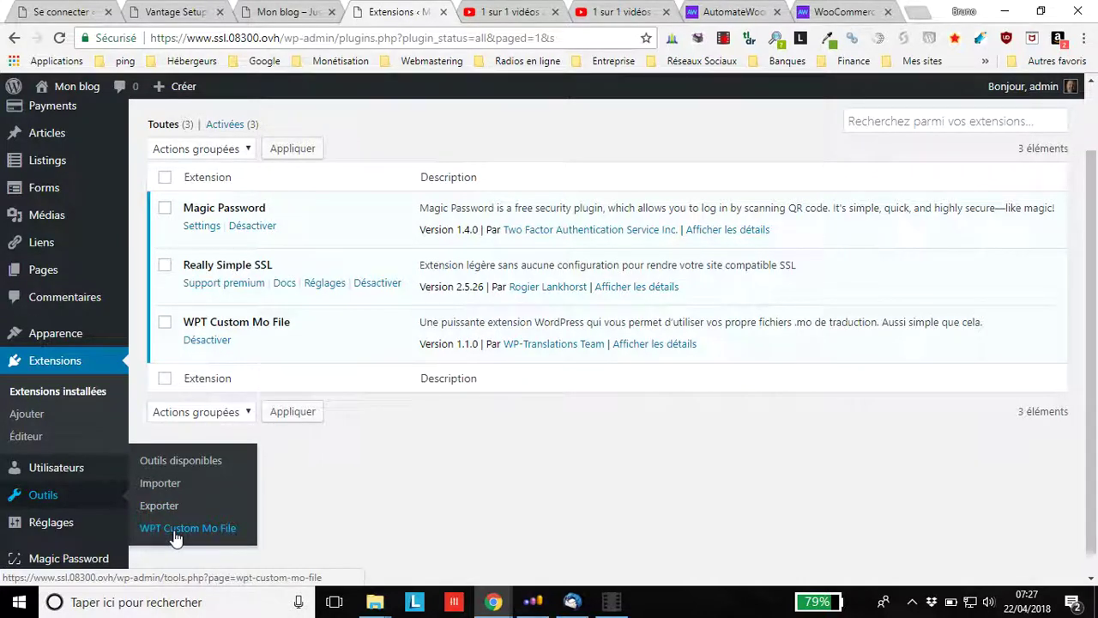
{"action": "left_click", "coordinate": [190, 528]}
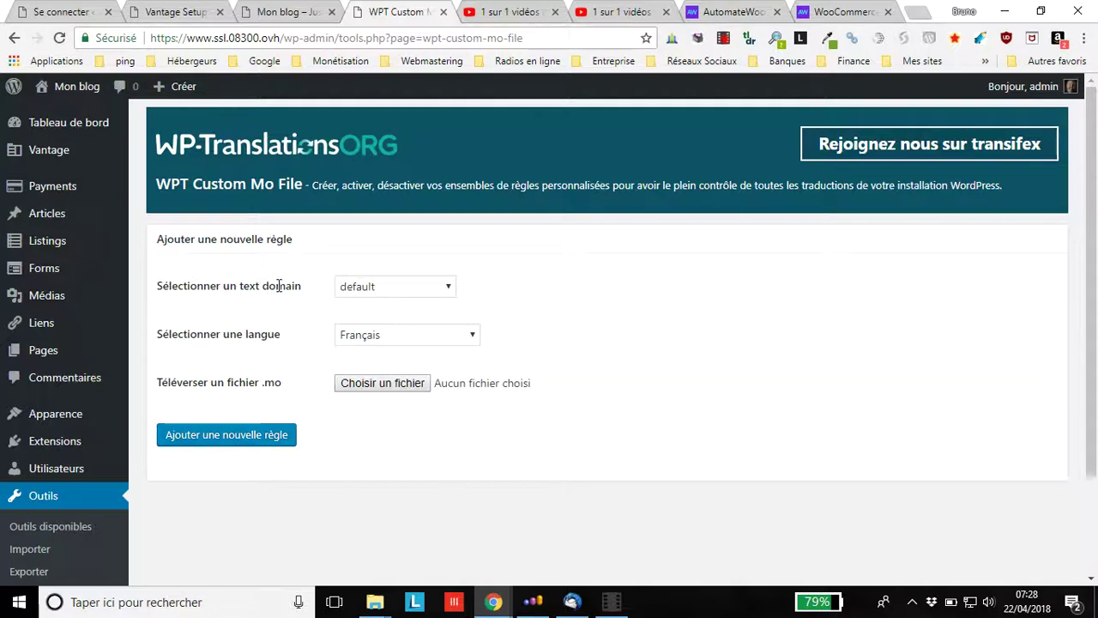
{"action": "left_click", "coordinate": [347, 290]}
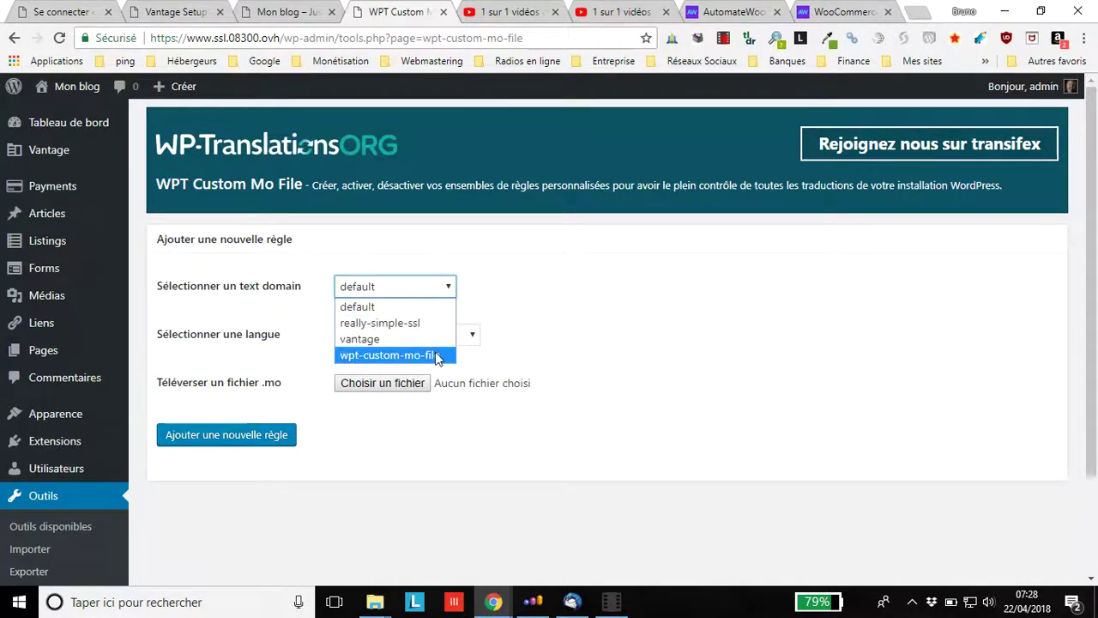
{"action": "left_click", "coordinate": [359, 341]}
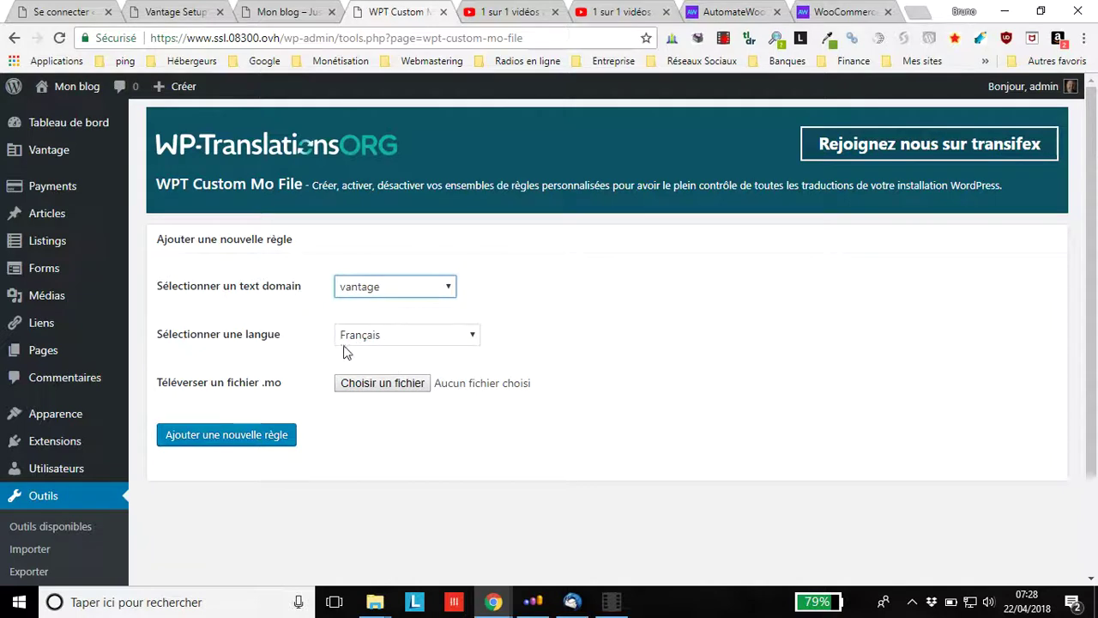
{"action": "left_click", "coordinate": [391, 340]}
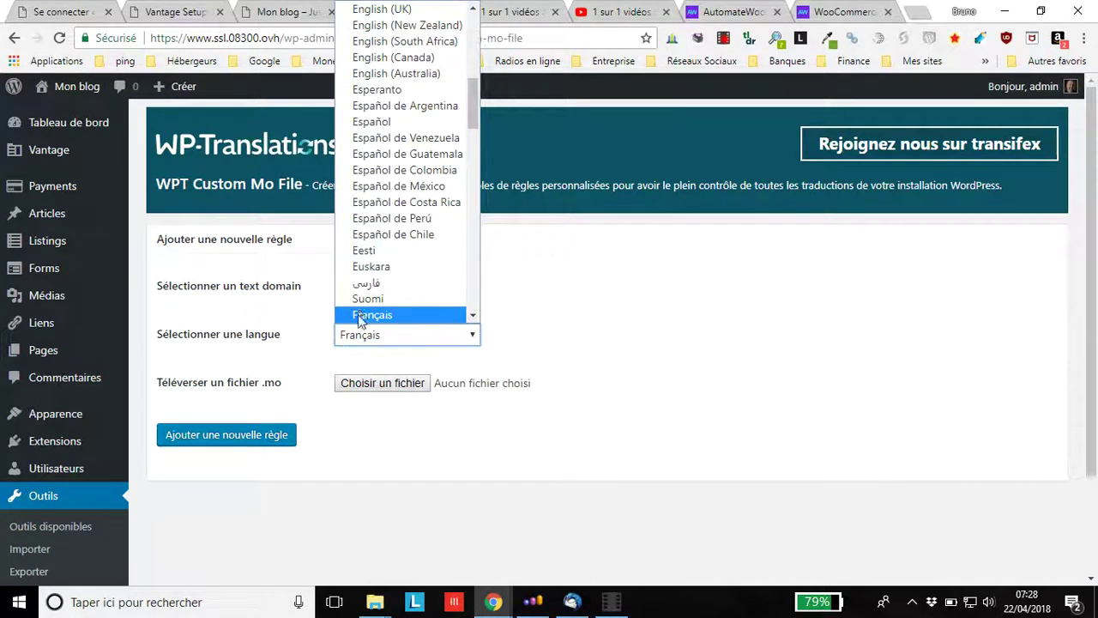
{"action": "left_click", "coordinate": [365, 315]}
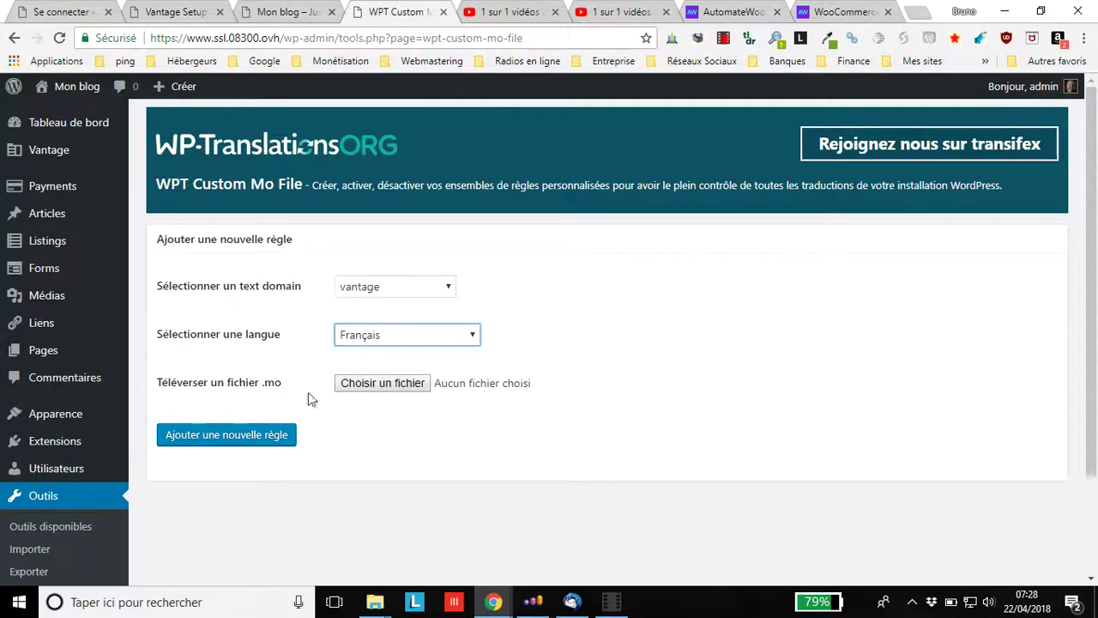
Choose the compiled translation file vantage-fr_FR.mo for the rule and add the new rule
{"action": "left_click", "coordinate": [367, 383]}
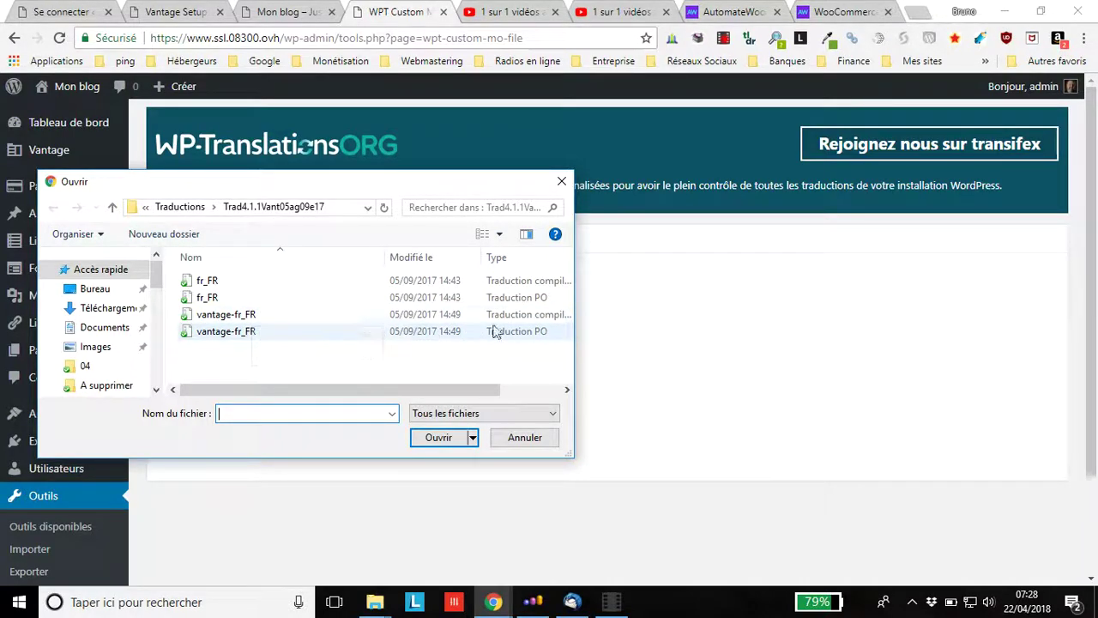
{"action": "double_click", "coordinate": [254, 318]}
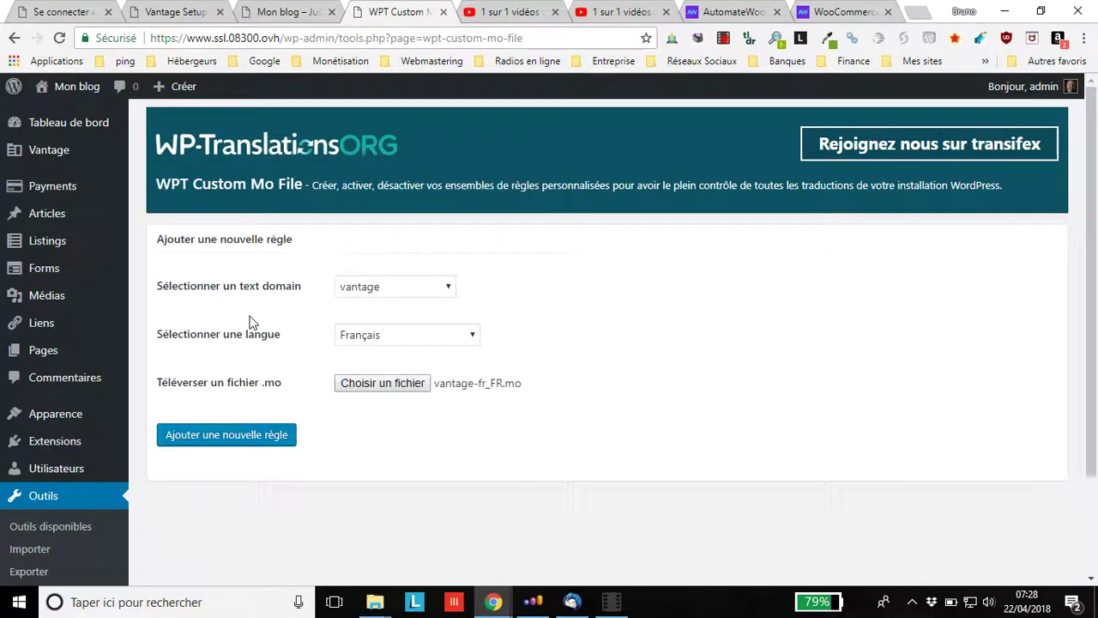
{"action": "left_click", "coordinate": [230, 436]}
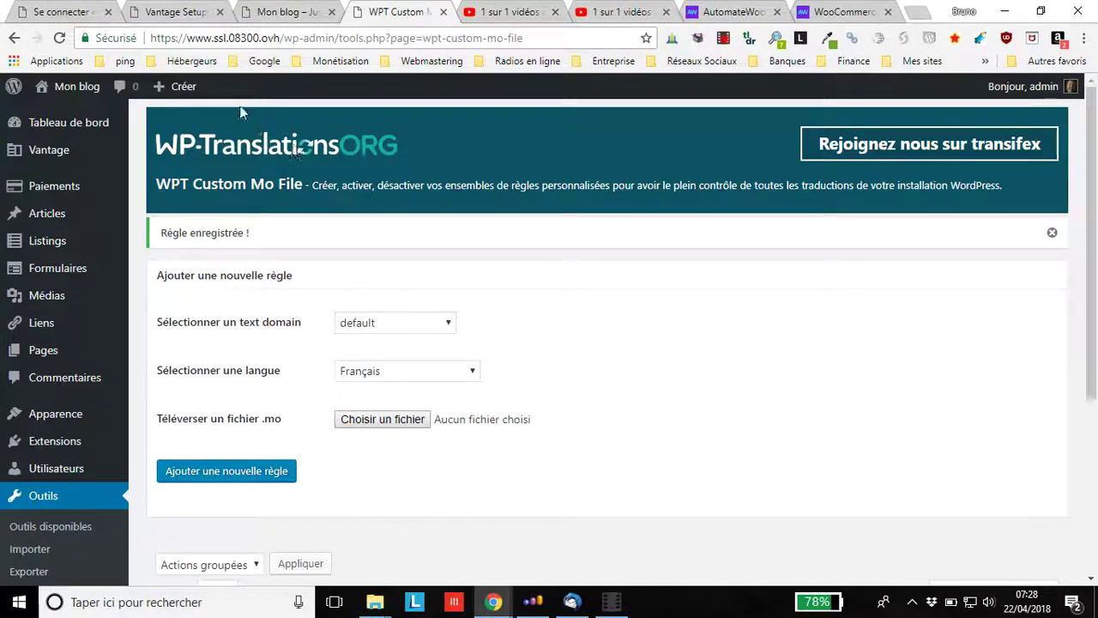
Reload the Vantage Setup Guide page and examine which of its texts are translated into French
{"action": "left_click", "coordinate": [176, 13]}
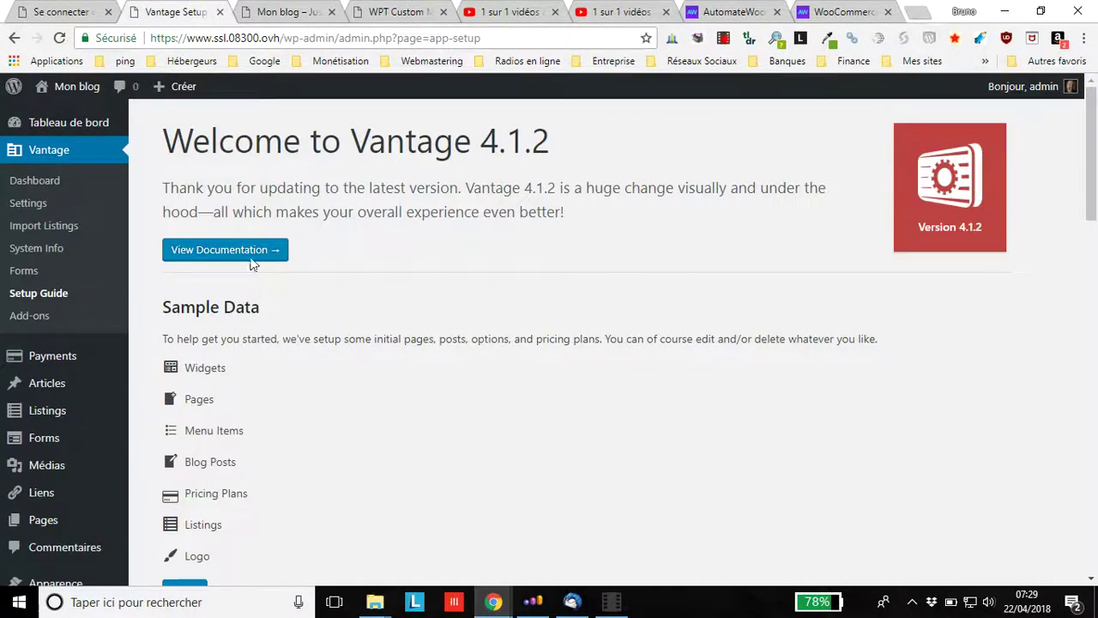
{"action": "left_click", "coordinate": [59, 39]}
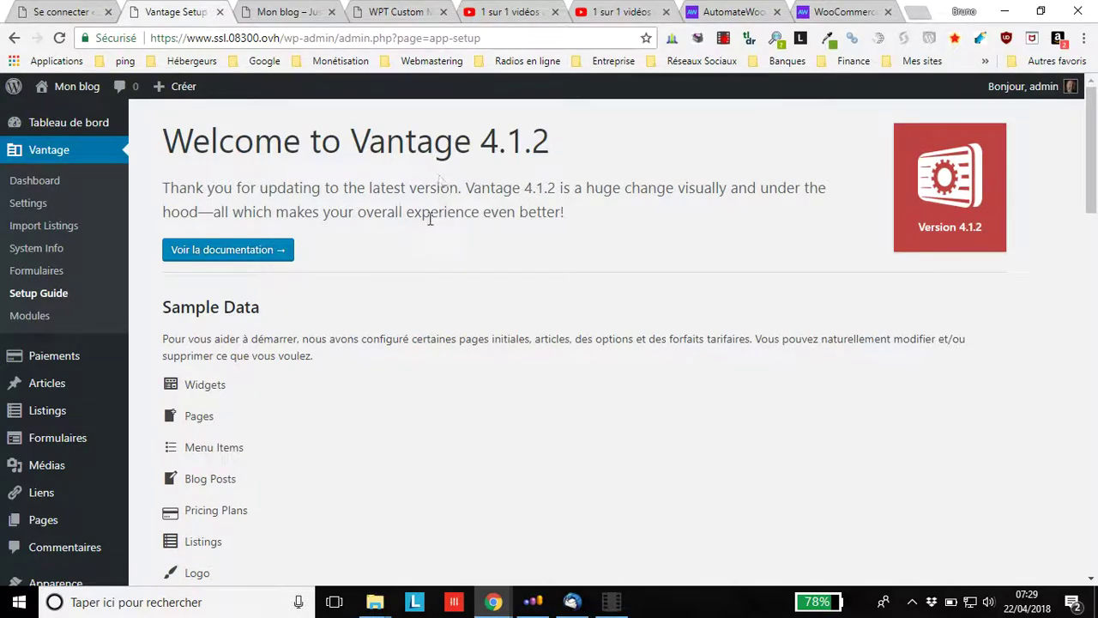
{"action": "scroll", "coordinate": [430, 219], "scroll_direction": "down", "scroll_amount": 5}
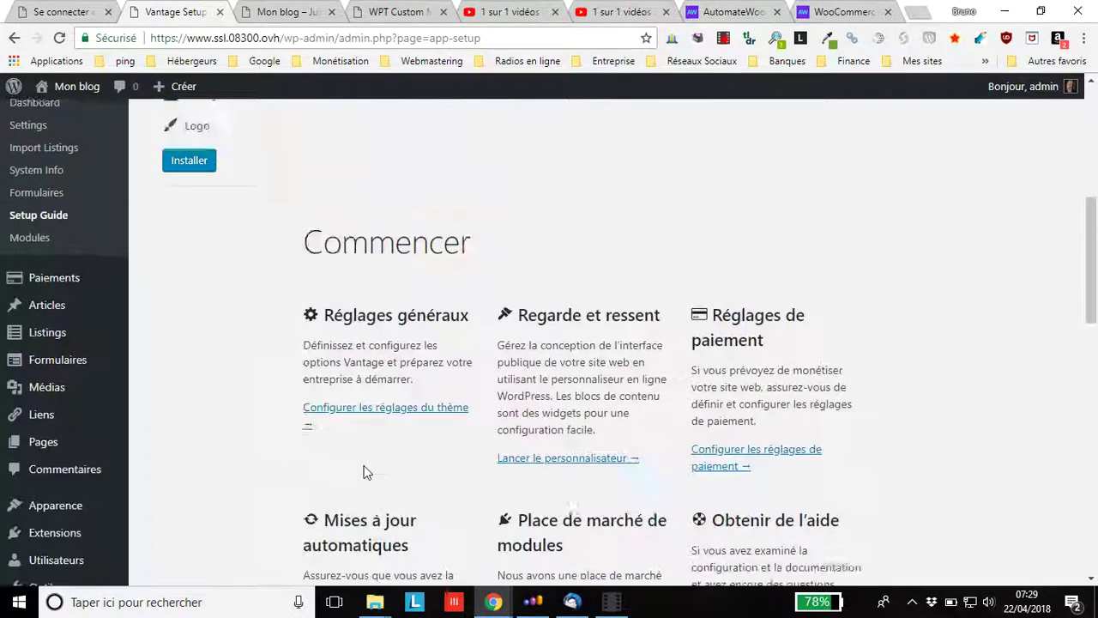
{"action": "scroll", "coordinate": [365, 469], "scroll_direction": "up", "scroll_amount": 5}
{"action": "scroll", "coordinate": [335, 444], "scroll_direction": "down", "scroll_amount": 3}
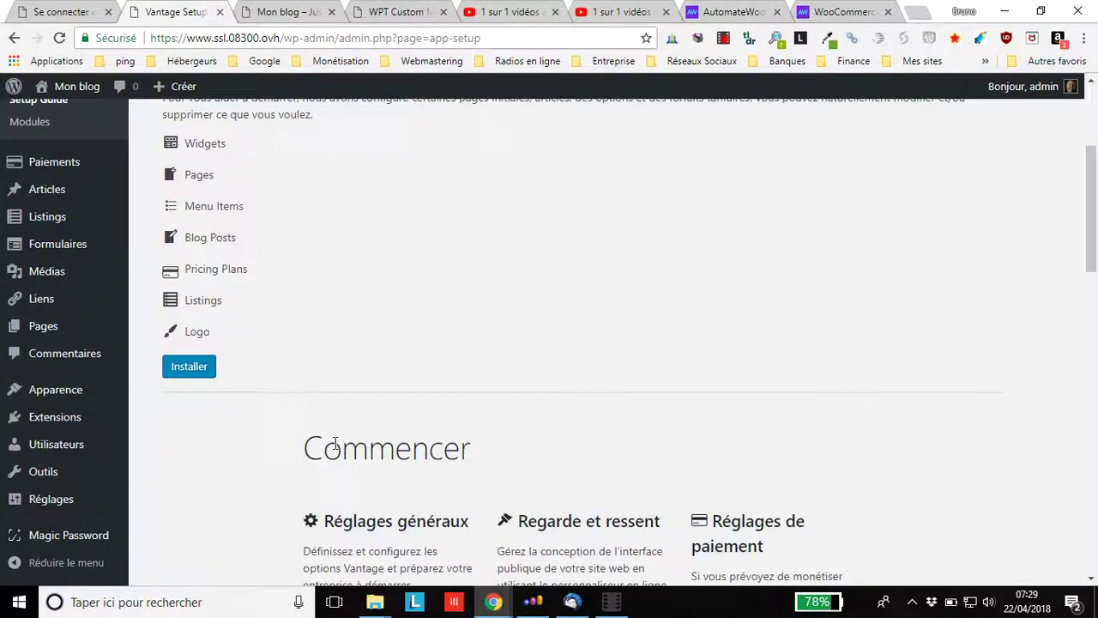
{"action": "scroll", "coordinate": [334, 443], "scroll_direction": "down", "scroll_amount": 4}
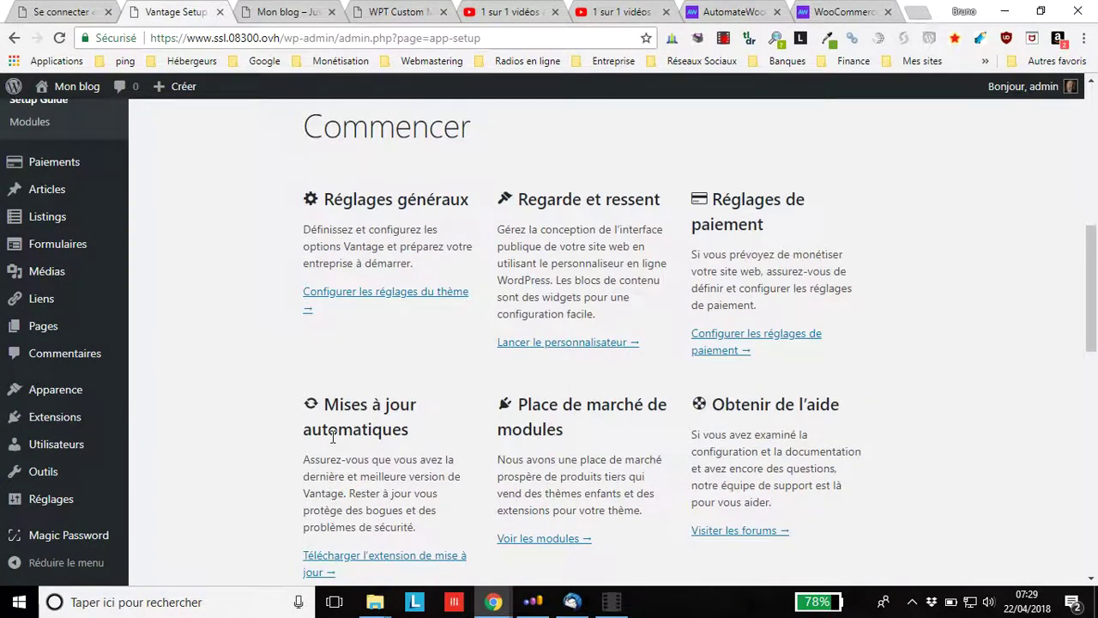
{"action": "scroll", "coordinate": [632, 391], "scroll_direction": "down", "scroll_amount": 2}
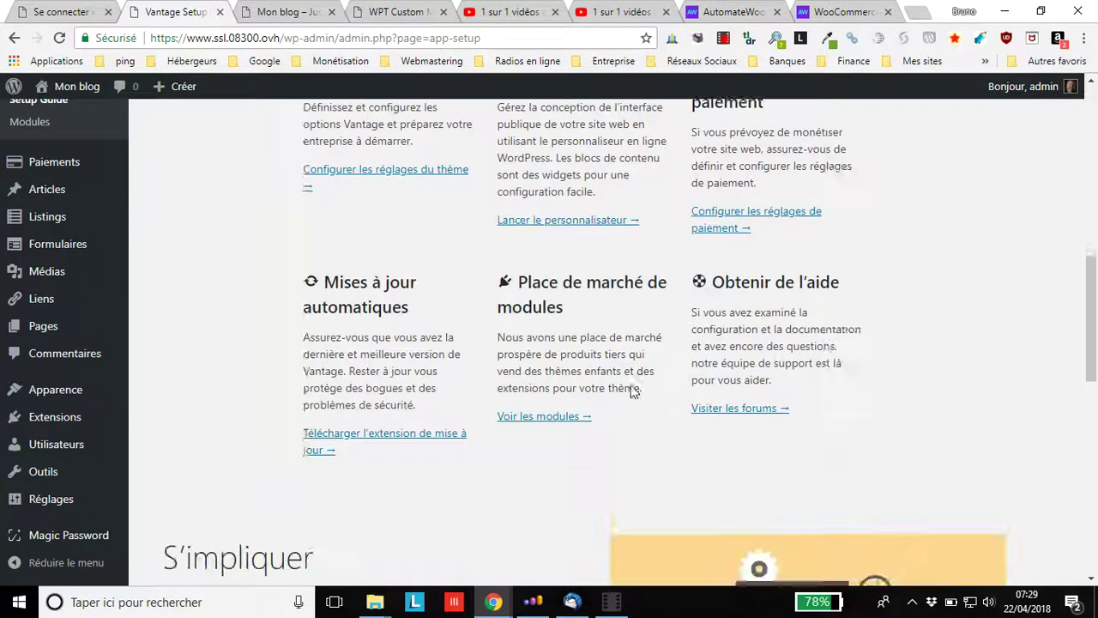
{"action": "scroll", "coordinate": [632, 391], "scroll_direction": "down", "scroll_amount": 6}
Reload the public home page of Mon blog and examine its texts down to the footer for French translation
{"action": "left_click", "coordinate": [274, 14]}
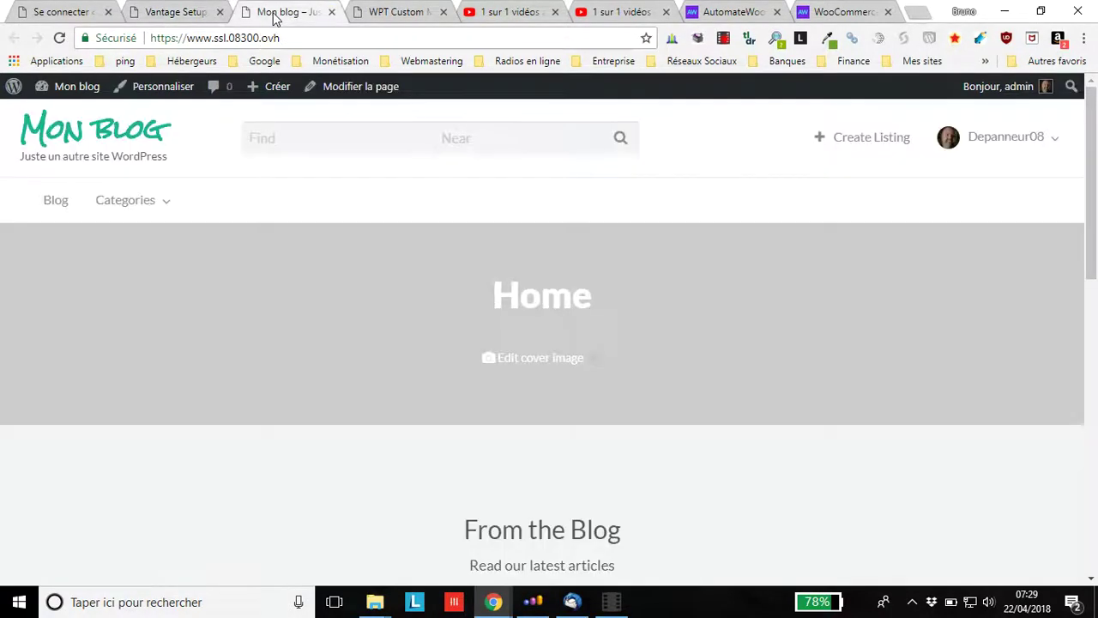
{"action": "left_click", "coordinate": [59, 38]}
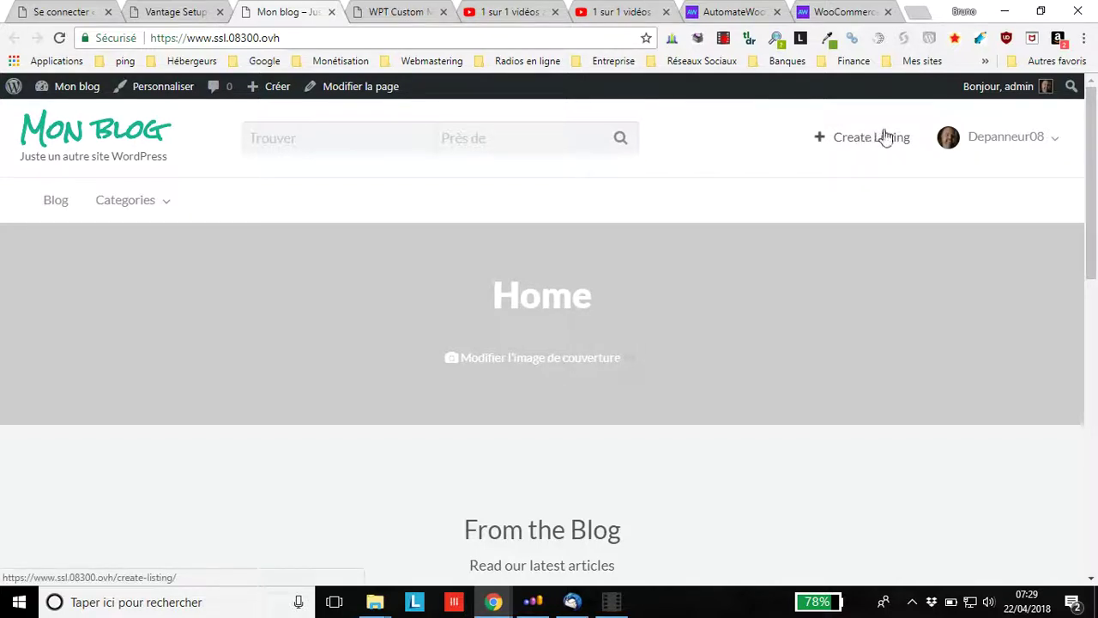
{"action": "scroll", "coordinate": [882, 141], "scroll_direction": "down", "scroll_amount": 1}
{"action": "scroll", "coordinate": [881, 143], "scroll_direction": "down", "scroll_amount": 2}
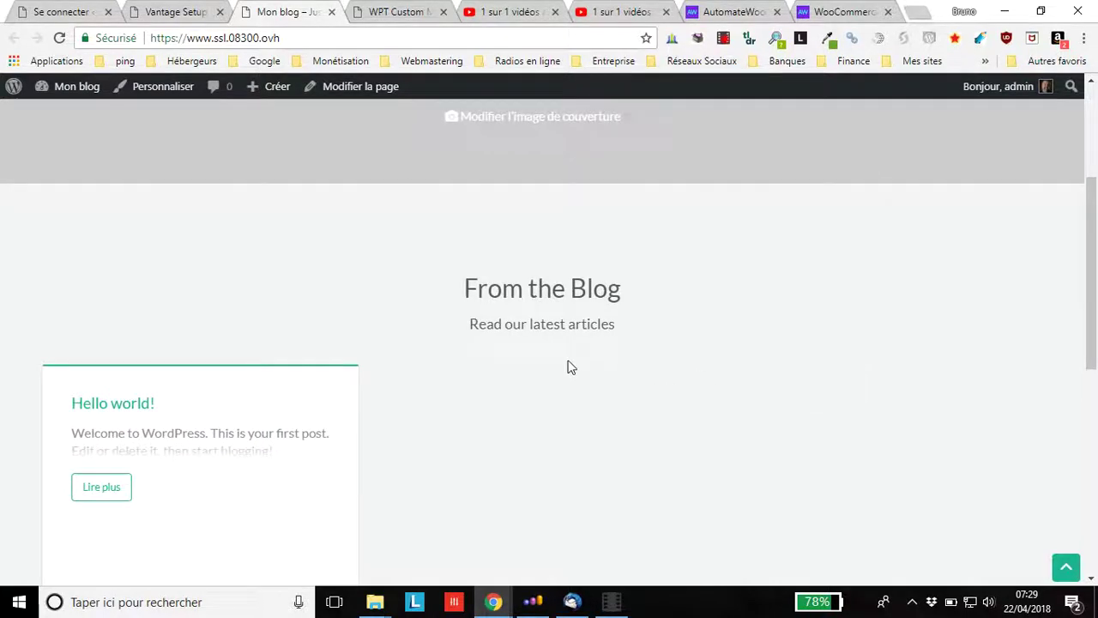
{"action": "scroll", "coordinate": [603, 329], "scroll_direction": "down", "scroll_amount": 1}
{"action": "scroll", "coordinate": [603, 328], "scroll_direction": "down", "scroll_amount": 6}
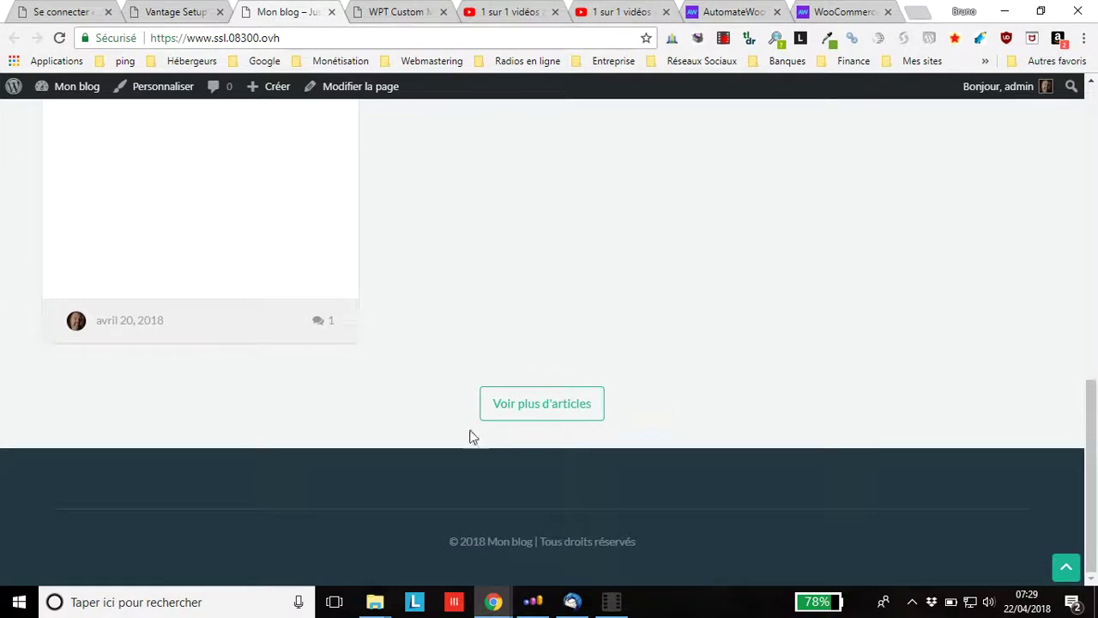
{"action": "left_click", "coordinate": [590, 401]}
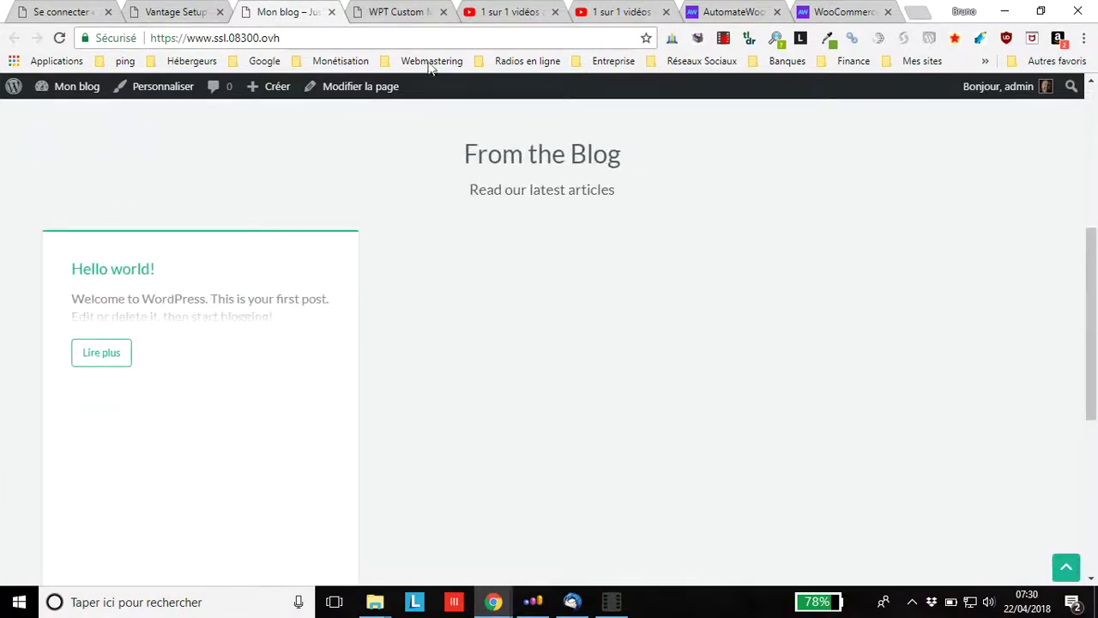
Deactivate the WPT Custom Mo File extension in the list of installed extensions
{"action": "left_click", "coordinate": [399, 13]}
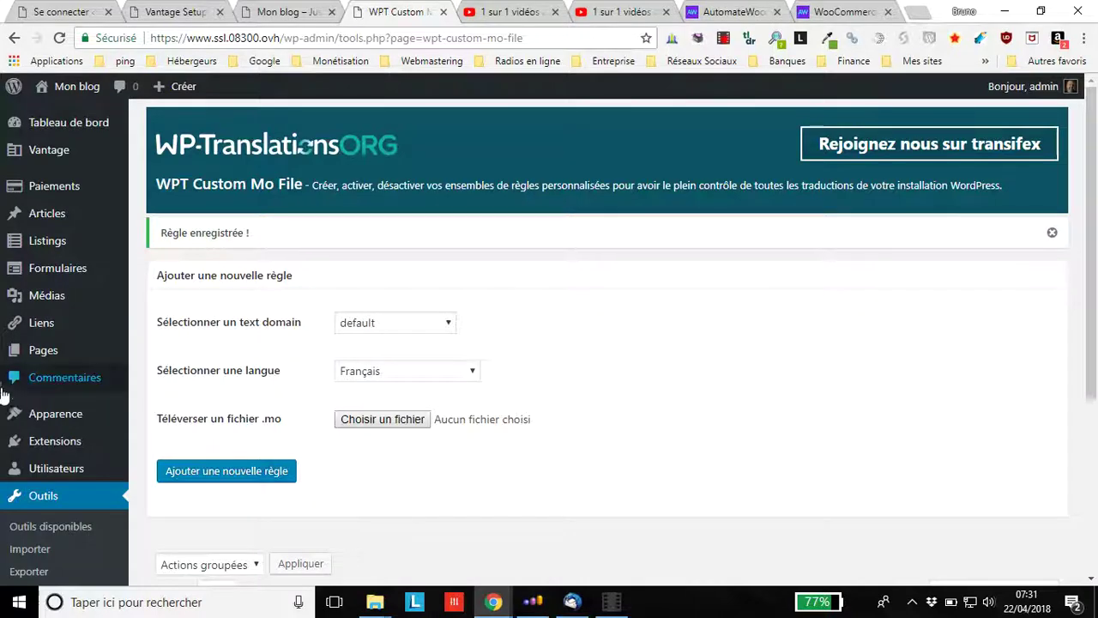
{"action": "mouse_move", "coordinate": [68, 449]}
{"action": "left_click", "coordinate": [183, 447]}
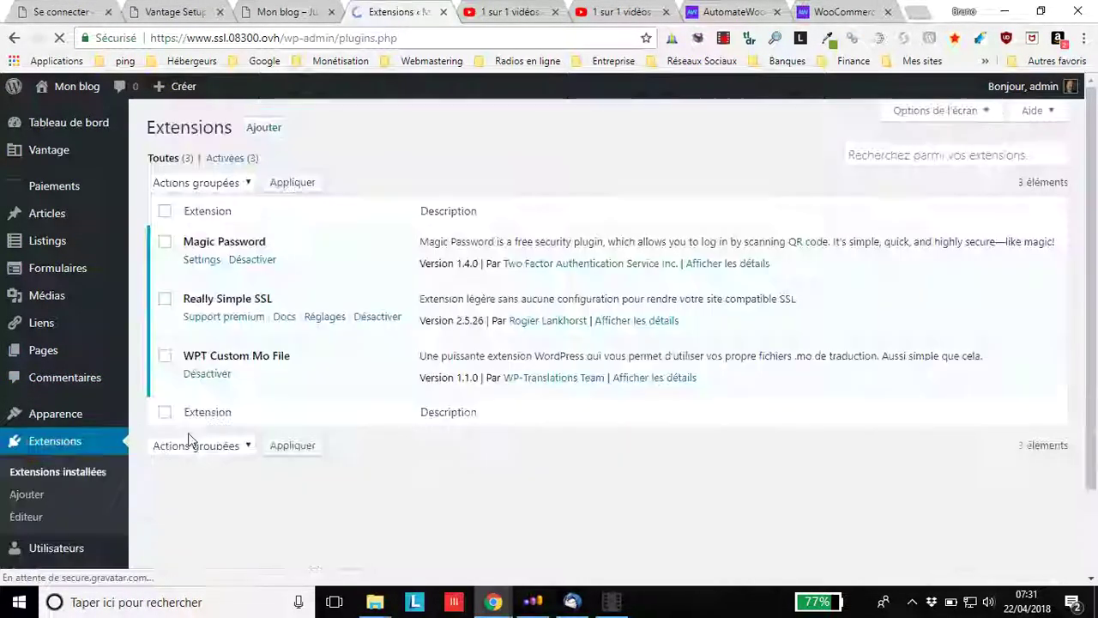
{"action": "left_click", "coordinate": [198, 375]}
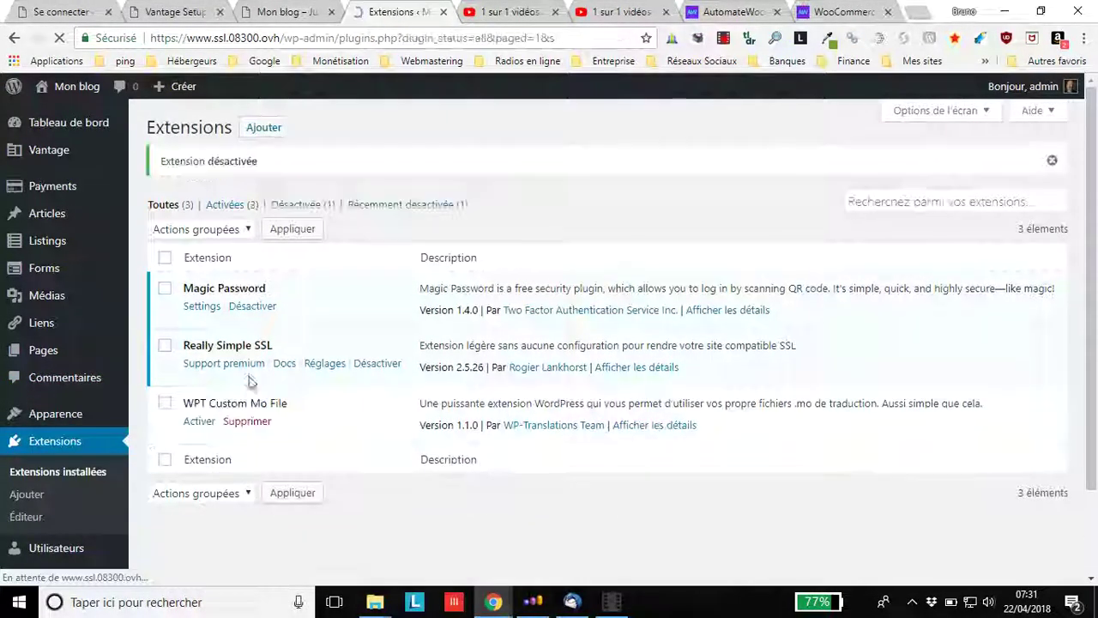
Reload the Vantage Setup Guide to check its language with the translation extension deactivated
{"action": "left_click", "coordinate": [158, 11]}
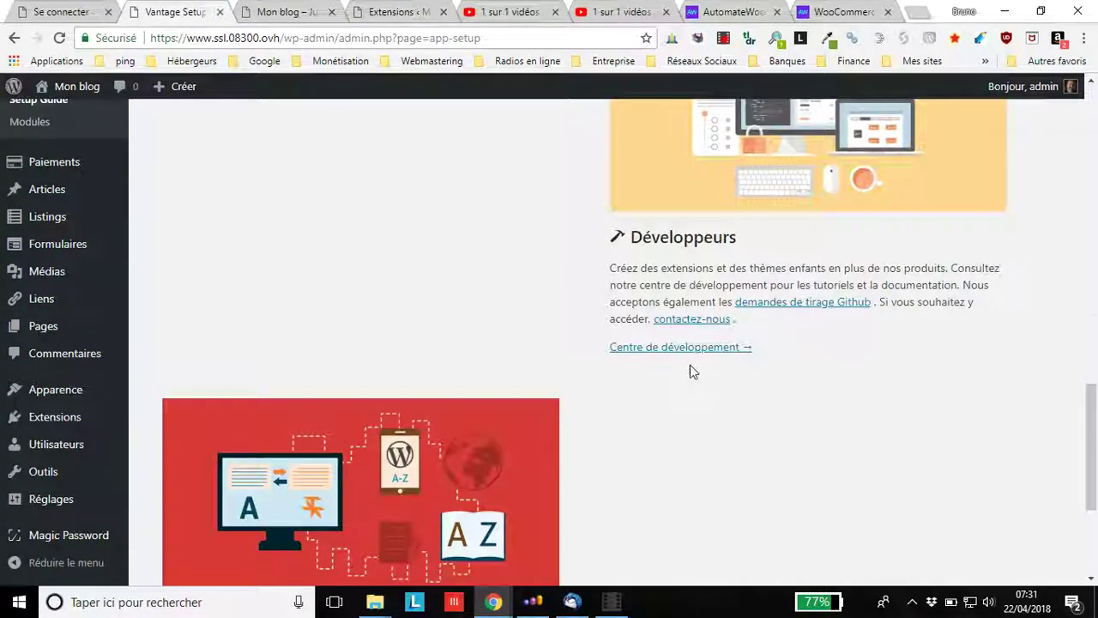
{"action": "scroll", "coordinate": [678, 360], "scroll_direction": "up", "scroll_amount": 5}
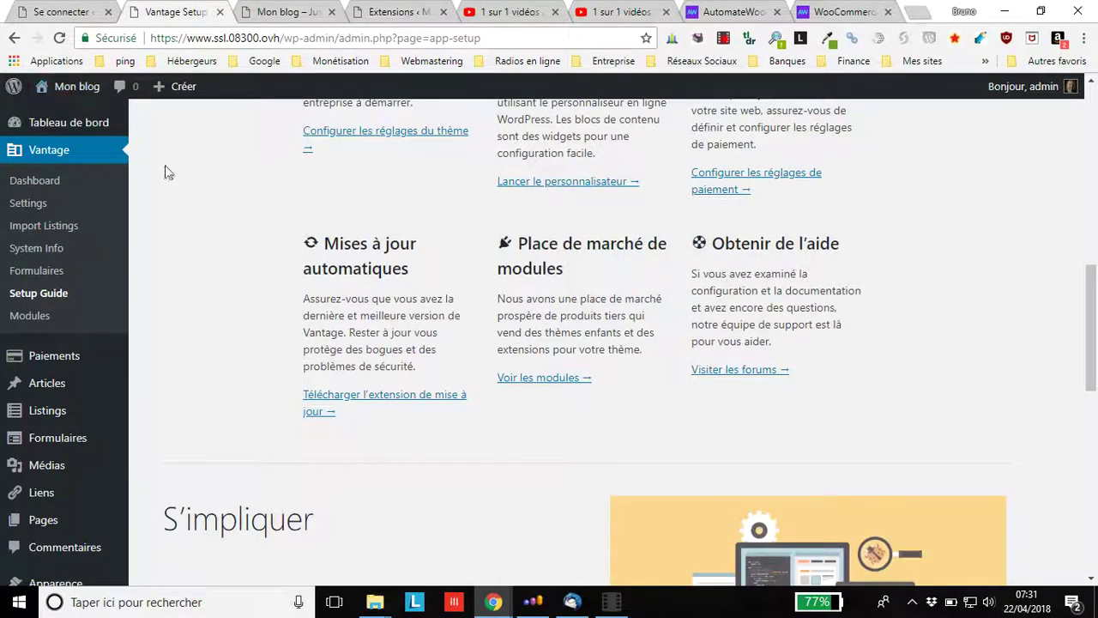
{"action": "left_click", "coordinate": [60, 38]}
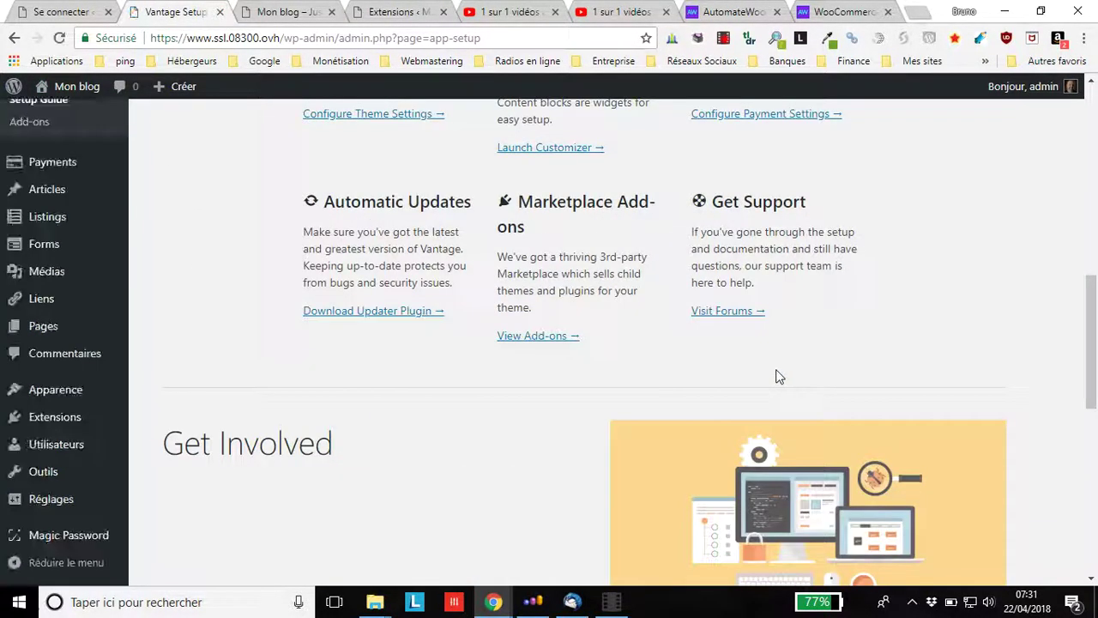